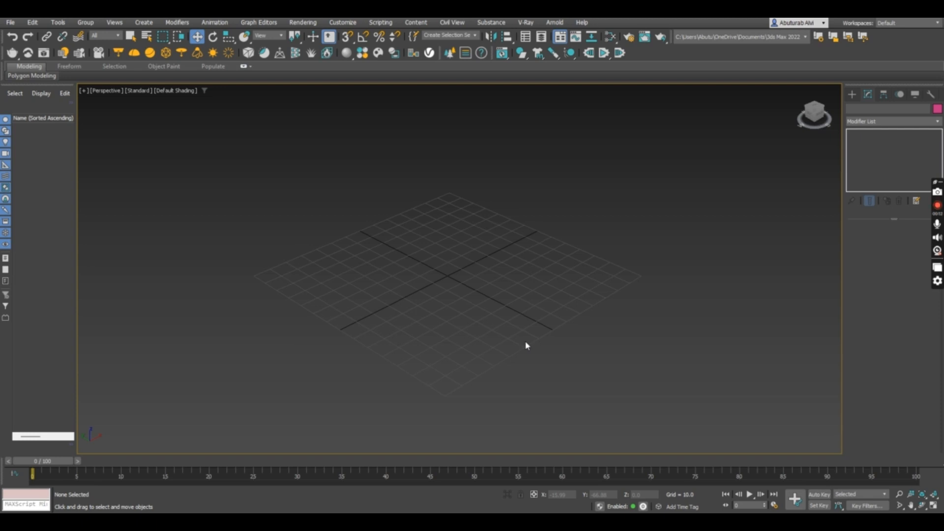
Create a plane primitive about 163 by 243 units over the grid.
{"action": "left_click", "coordinate": [852, 94]}
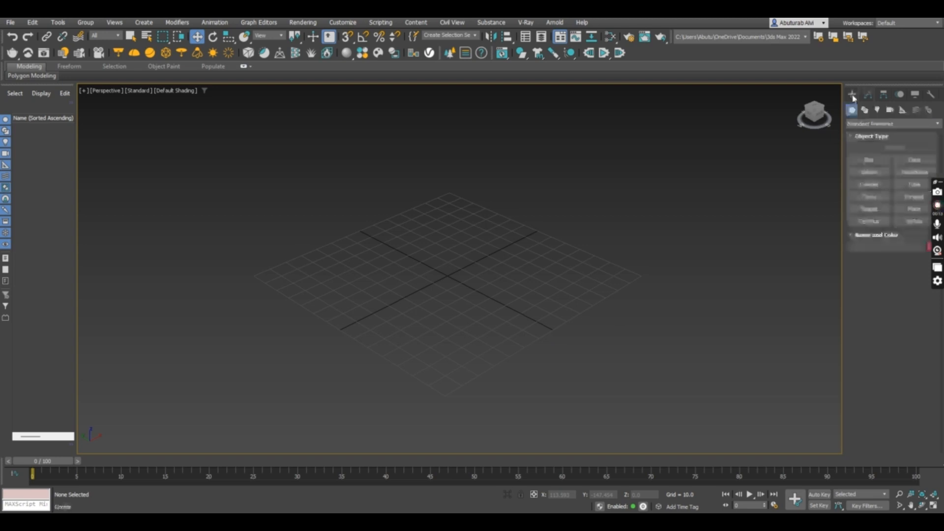
{"action": "left_click", "coordinate": [915, 209]}
{"action": "left_click_drag", "start_coordinate": [592, 163], "coordinate": [538, 469]}
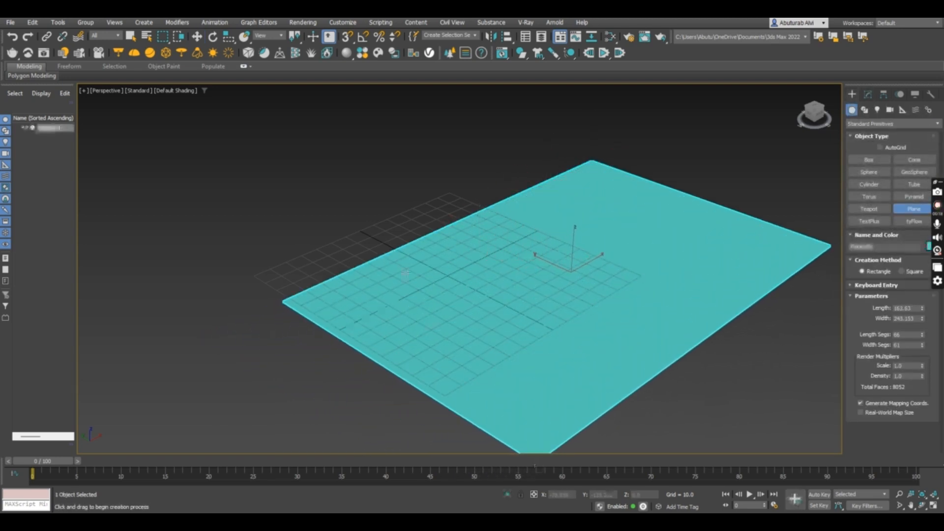
{"action": "scroll", "coordinate": [447, 274], "scroll_direction": "down", "scroll_amount": 5}
{"action": "scroll", "coordinate": [448, 274], "scroll_direction": "up", "scroll_amount": 4}
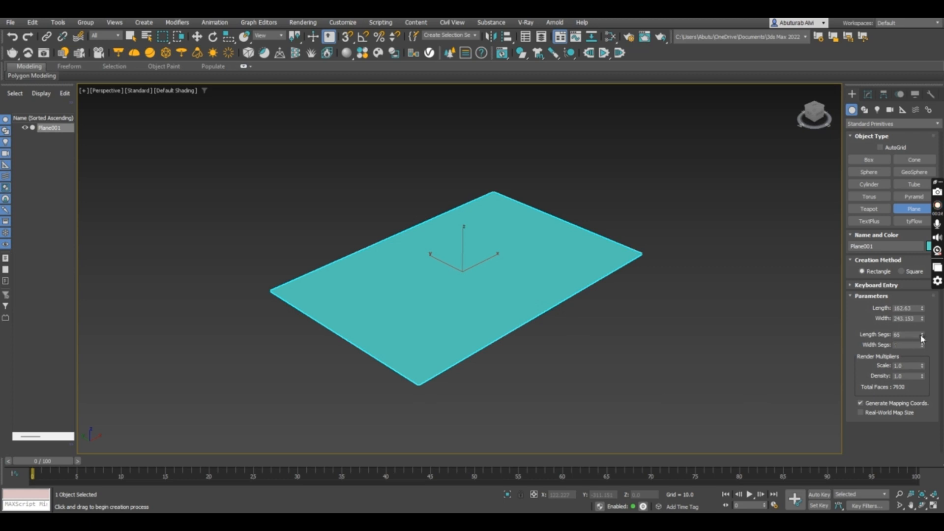
Set the plane to 147 length segments and 160 width segments, displaying edged faces to check the mesh density.
{"action": "left_click_drag", "start_coordinate": [921, 338], "coordinate": [936, 298]}
{"action": "key", "text": "F4"}
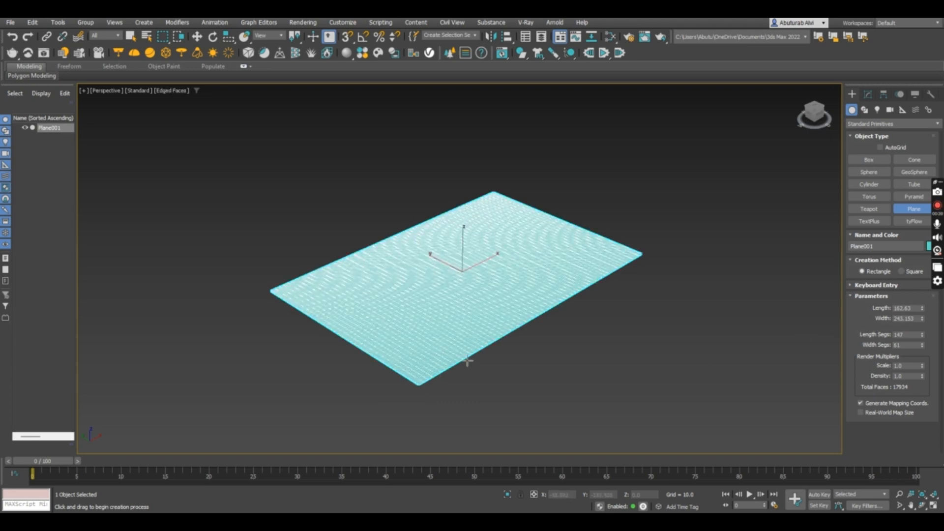
{"action": "scroll", "coordinate": [412, 329], "scroll_direction": "up", "scroll_amount": 5}
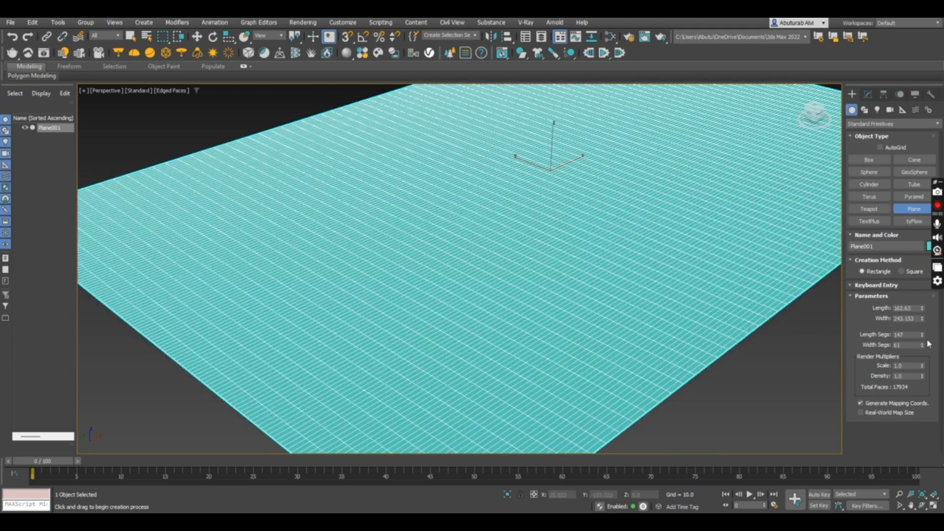
{"action": "left_click_drag", "start_coordinate": [922, 349], "coordinate": [46, 293]}
{"action": "scroll", "coordinate": [228, 316], "scroll_direction": "down", "scroll_amount": 5}
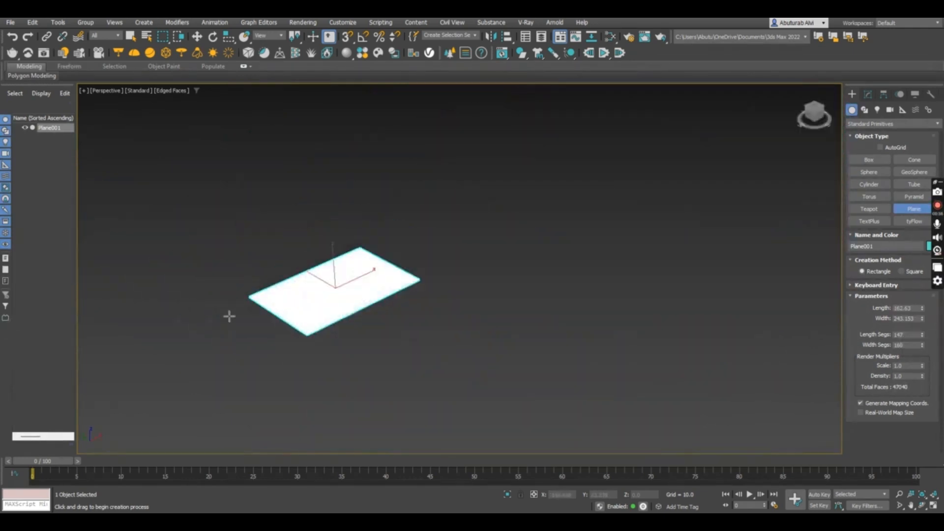
{"action": "scroll", "coordinate": [230, 313], "scroll_direction": "up", "scroll_amount": 5}
{"action": "scroll", "coordinate": [221, 319], "scroll_direction": "down", "scroll_amount": 3}
{"action": "scroll", "coordinate": [494, 194], "scroll_direction": "up", "scroll_amount": 5}
{"action": "scroll", "coordinate": [491, 197], "scroll_direction": "down", "scroll_amount": 2}
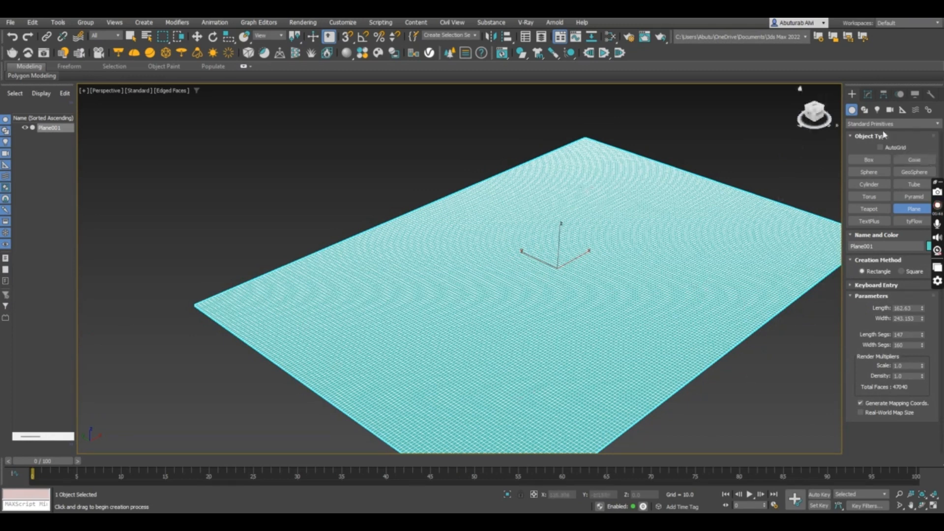
Add an Edit Poly modifier to the plane.
{"action": "left_click", "coordinate": [866, 96]}
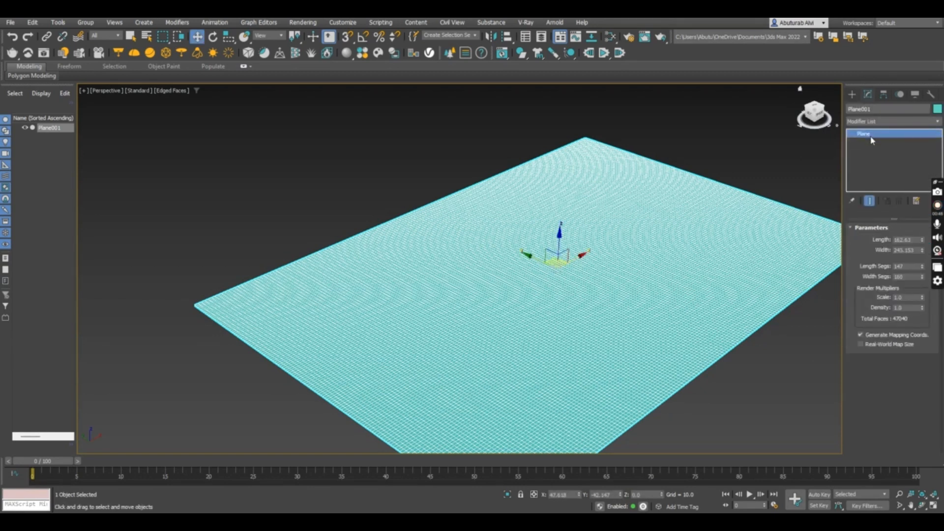
{"action": "left_click", "coordinate": [877, 122]}
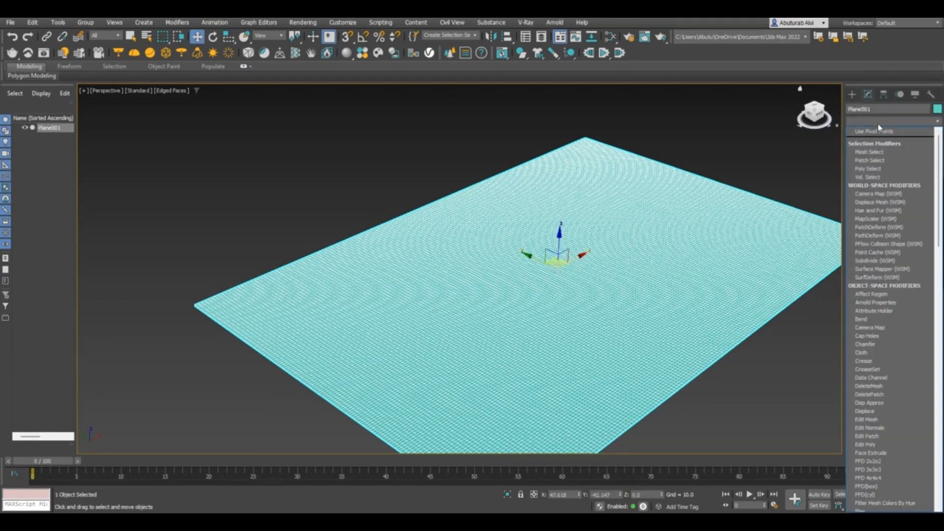
{"action": "key", "text": "e"}
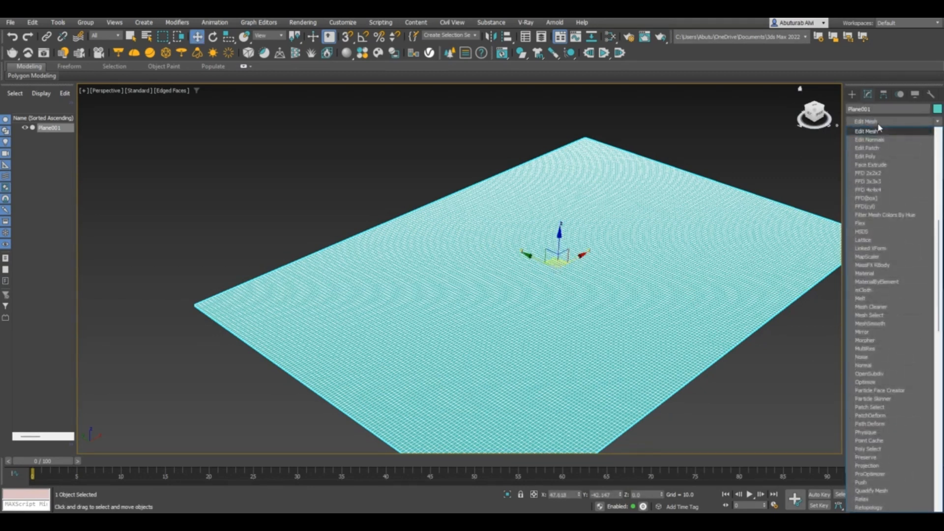
{"action": "left_click", "coordinate": [880, 155]}
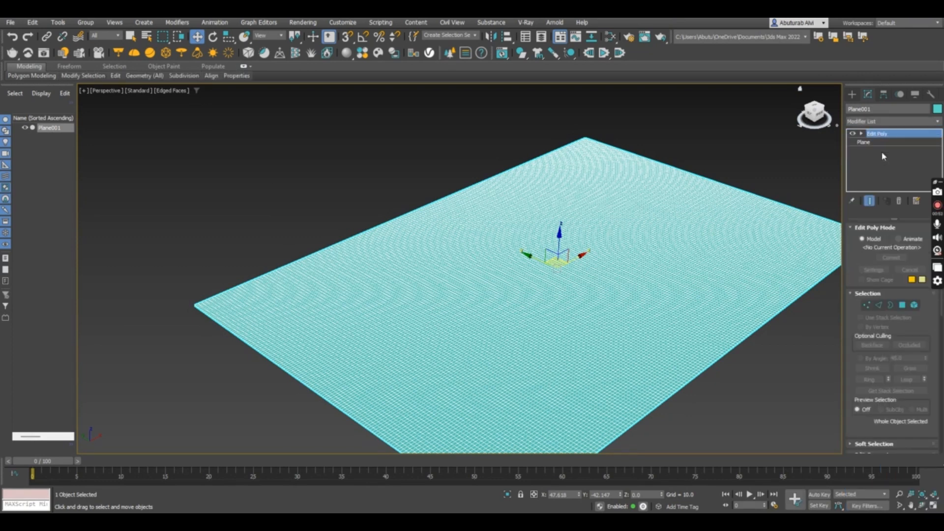
Activate the Push/Pull brush of Paint Deformation and turn off the edged faces display.
{"action": "scroll", "coordinate": [887, 273], "scroll_direction": "down", "scroll_amount": 6}
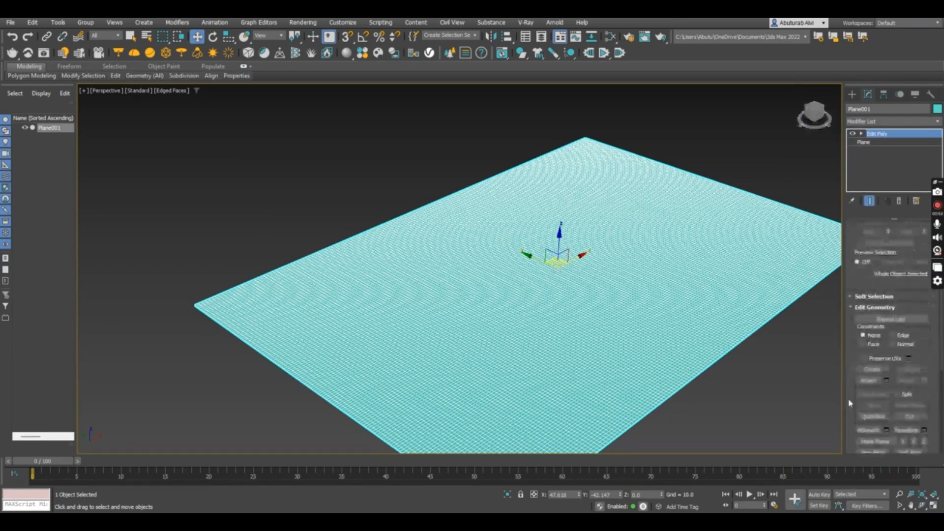
{"action": "scroll", "coordinate": [910, 344], "scroll_direction": "down", "scroll_amount": 8}
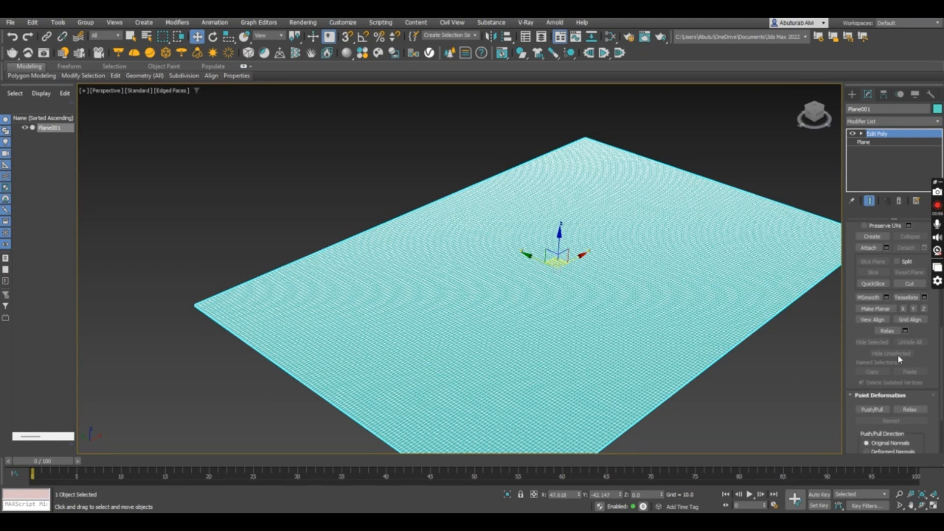
{"action": "scroll", "coordinate": [901, 367], "scroll_direction": "down", "scroll_amount": 1}
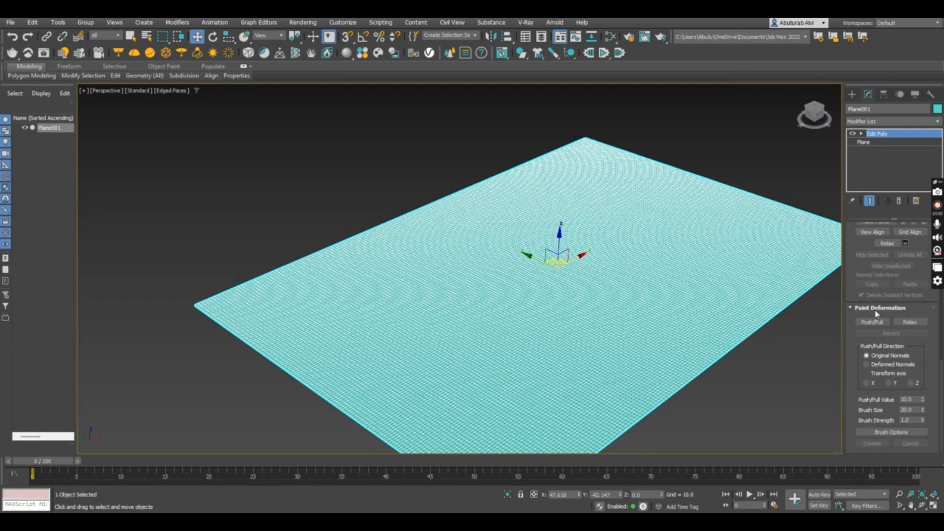
{"action": "left_click", "coordinate": [871, 322]}
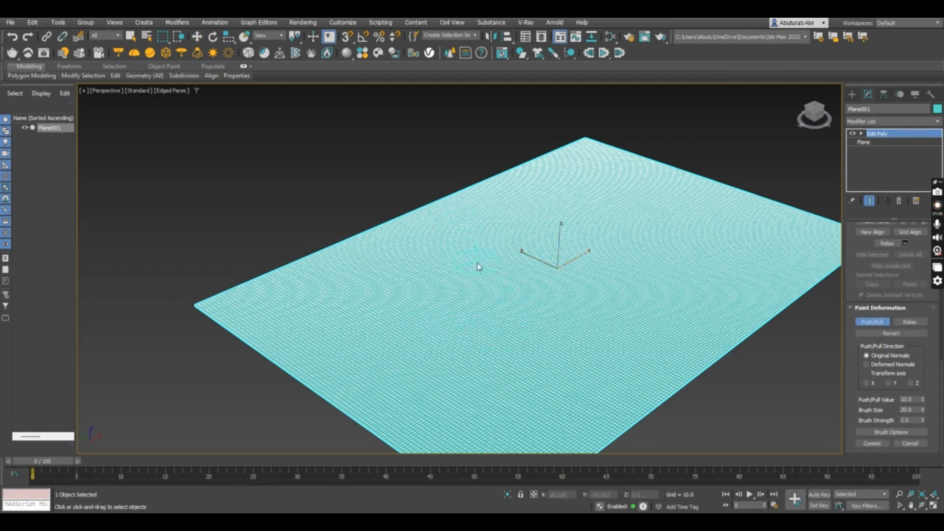
{"action": "key", "text": "F4"}
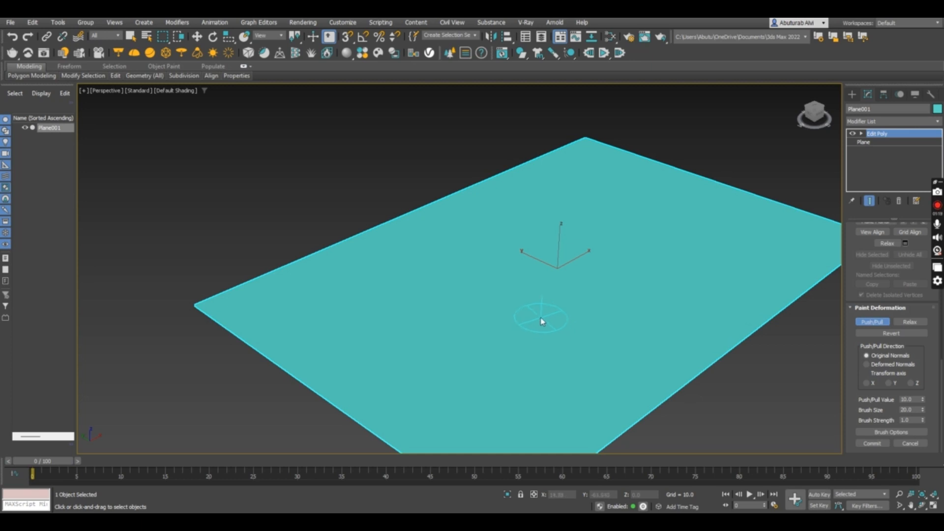
Resize the Push/Pull brush to about 23.7 and raise one rounded hill on the near part of the plane.
{"action": "mouse_move", "coordinate": [530, 301]}
{"action": "left_mouse_down", "text": "ctrl+shift"}
{"action": "mouse_move", "coordinate": [537, 350]}
{"action": "mouse_move", "coordinate": [536, 228]}
{"action": "left_mouse_up", "text": "ctrl+shift"}
{"action": "mouse_move", "coordinate": [546, 270]}
{"action": "left_mouse_down", "text": "ctrl+shift"}
{"action": "mouse_move", "coordinate": [554, 348]}
{"action": "mouse_move", "coordinate": [547, 300]}
{"action": "left_mouse_up", "text": "ctrl+shift"}
{"action": "mouse_move", "coordinate": [520, 203]}
{"action": "left_mouse_down", "text": "ctrl+shift"}
{"action": "mouse_move", "coordinate": [553, 364]}
{"action": "mouse_move", "coordinate": [543, 247]}
{"action": "mouse_move", "coordinate": [548, 274]}
{"action": "mouse_move", "coordinate": [536, 292]}
{"action": "left_mouse_up", "text": "ctrl+shift"}
{"action": "left_click", "coordinate": [431, 327]}
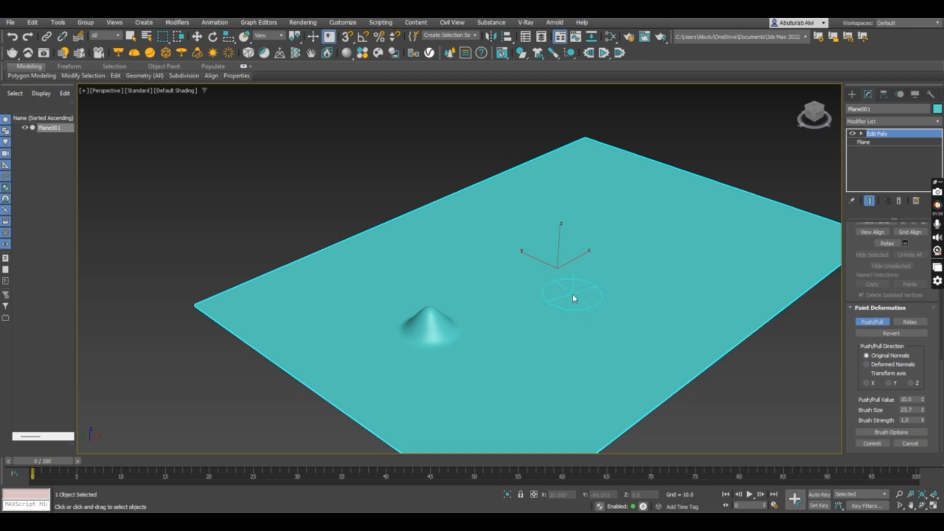
Reduce the brush size to about 9.6 and raise three small peaks beside the large hill.
{"action": "left_click_drag", "start_coordinate": [573, 298], "coordinate": [575, 367], "text": "ctrl+shift"}
{"action": "left_click", "coordinate": [581, 342]}
{"action": "mouse_move", "coordinate": [524, 312]}
{"action": "left_mouse_down", "text": "alt+shift"}
{"action": "mouse_move", "coordinate": [530, 331]}
{"action": "mouse_move", "coordinate": [552, 306]}
{"action": "mouse_move", "coordinate": [553, 324]}
{"action": "left_mouse_up", "text": "alt+shift"}
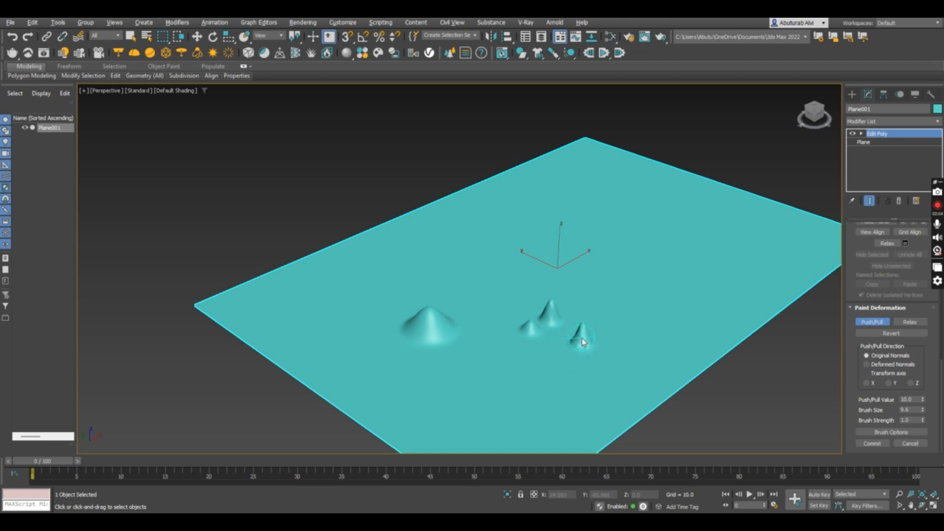
Undo the extra stroke on the small peak and push the small bumps back down with the inverted brush.
{"action": "left_click_drag", "start_coordinate": [584, 340], "coordinate": [579, 331]}
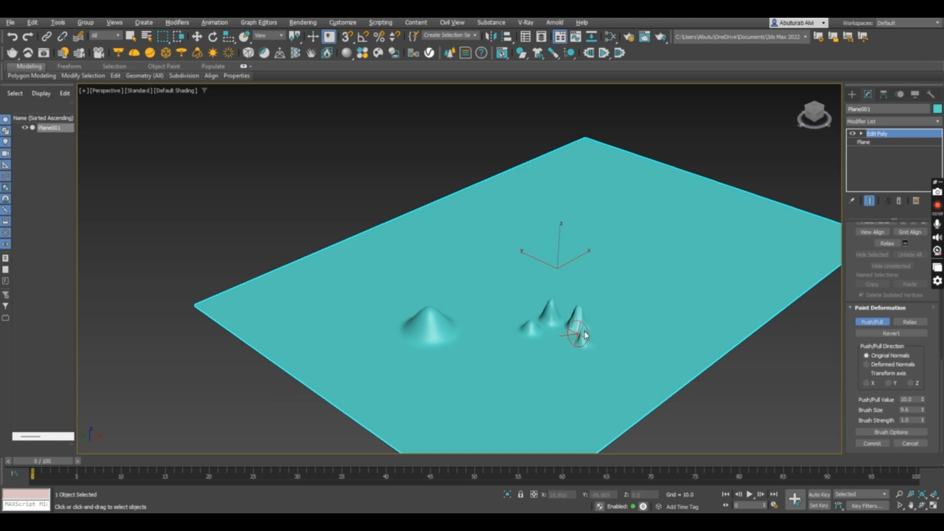
{"action": "key", "text": "ctrl+z"}
{"action": "mouse_move", "coordinate": [586, 336]}
{"action": "left_mouse_down", "text": "alt"}
{"action": "mouse_move", "coordinate": [511, 321]}
{"action": "mouse_move", "coordinate": [541, 320]}
{"action": "mouse_move", "coordinate": [533, 328]}
{"action": "left_mouse_up", "text": "alt"}
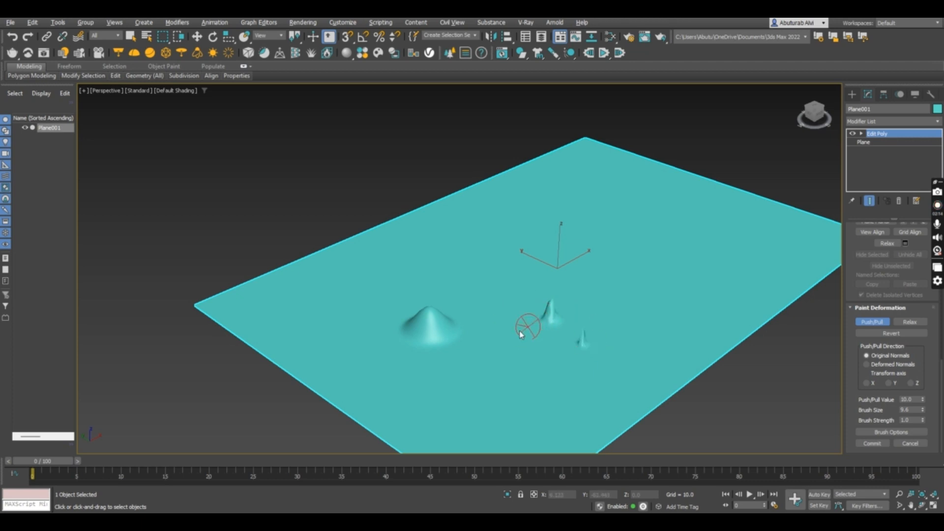
Paint a long mountain ridge behind the small bumps and build it up with uneven, jagged peaks.
{"action": "mouse_move", "coordinate": [554, 317]}
{"action": "left_mouse_down", "text": "ctrl"}
{"action": "mouse_move", "coordinate": [562, 285]}
{"action": "mouse_move", "coordinate": [517, 312]}
{"action": "mouse_move", "coordinate": [624, 289]}
{"action": "mouse_move", "coordinate": [561, 270]}
{"action": "left_mouse_up", "text": "ctrl"}
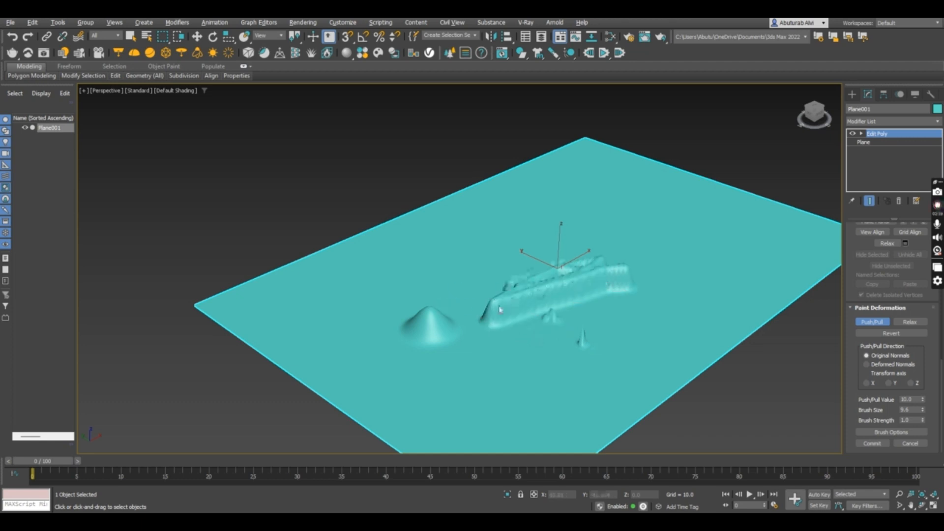
{"action": "mouse_move", "coordinate": [499, 309]}
{"action": "left_mouse_down"}
{"action": "mouse_move", "coordinate": [578, 290]}
{"action": "mouse_move", "coordinate": [600, 270]}
{"action": "mouse_move", "coordinate": [625, 270]}
{"action": "mouse_move", "coordinate": [606, 273]}
{"action": "mouse_move", "coordinate": [627, 278]}
{"action": "mouse_move", "coordinate": [612, 282]}
{"action": "left_mouse_up"}
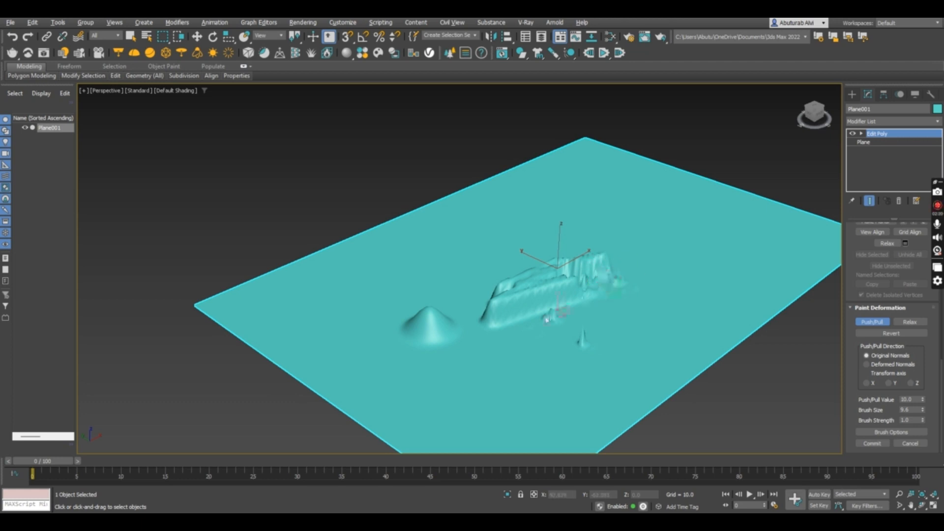
{"action": "left_click_drag", "start_coordinate": [556, 314], "coordinate": [561, 324]}
{"action": "mouse_move", "coordinate": [525, 285]}
{"action": "left_mouse_down"}
{"action": "mouse_move", "coordinate": [534, 290]}
{"action": "mouse_move", "coordinate": [496, 293]}
{"action": "mouse_move", "coordinate": [530, 288]}
{"action": "mouse_move", "coordinate": [507, 297]}
{"action": "mouse_move", "coordinate": [503, 269]}
{"action": "mouse_move", "coordinate": [598, 304]}
{"action": "left_mouse_up"}
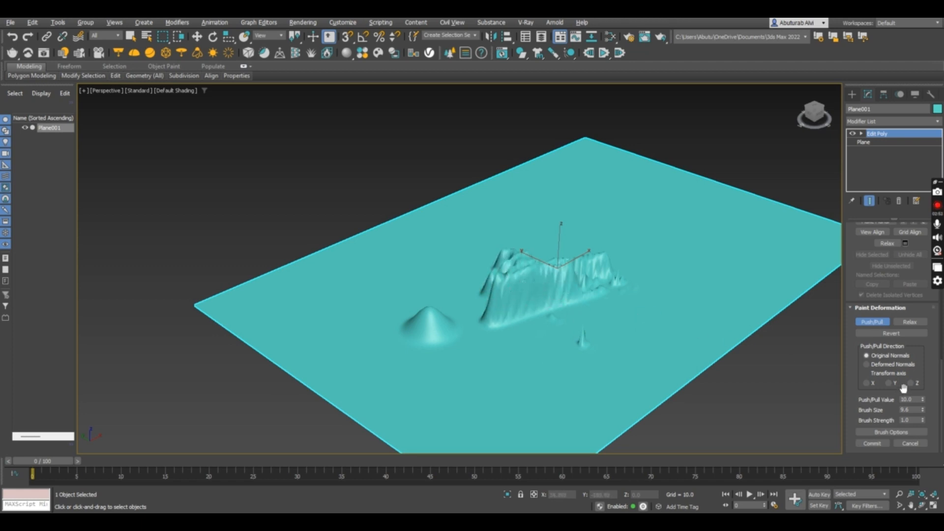
Set a negative Push/Pull value and paint down the front face of the ridge to its base.
{"action": "left_click_drag", "start_coordinate": [923, 403], "coordinate": [925, 406]}
{"action": "left_click_drag", "start_coordinate": [6, 436], "coordinate": [14, 472]}
{"action": "mouse_move", "coordinate": [523, 281]}
{"action": "left_mouse_down"}
{"action": "mouse_move", "coordinate": [532, 277]}
{"action": "mouse_move", "coordinate": [504, 321]}
{"action": "mouse_move", "coordinate": [497, 308]}
{"action": "mouse_move", "coordinate": [524, 332]}
{"action": "left_mouse_up"}
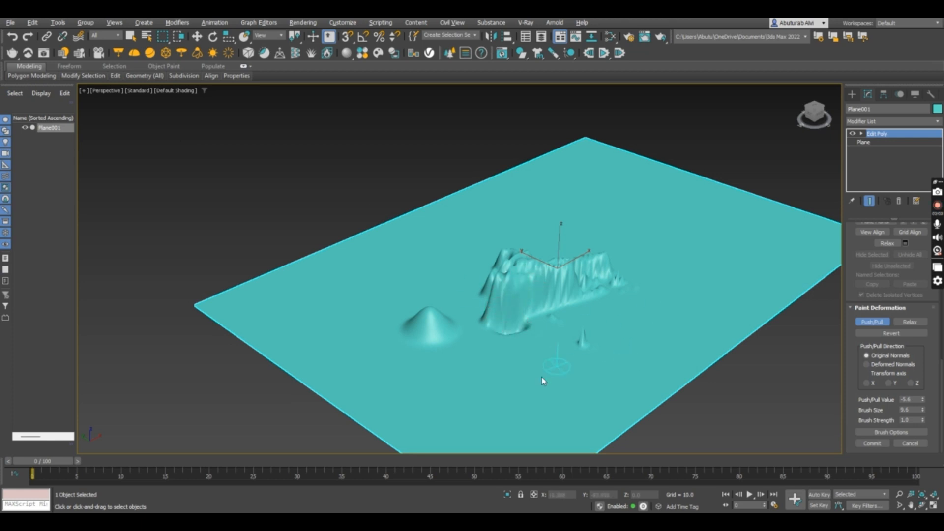
Set the Push/Pull direction to the Y axis and paint strokes from the ridge's foot around the small spike.
{"action": "left_click", "coordinate": [888, 383]}
{"action": "left_click_drag", "start_coordinate": [536, 324], "coordinate": [540, 311]}
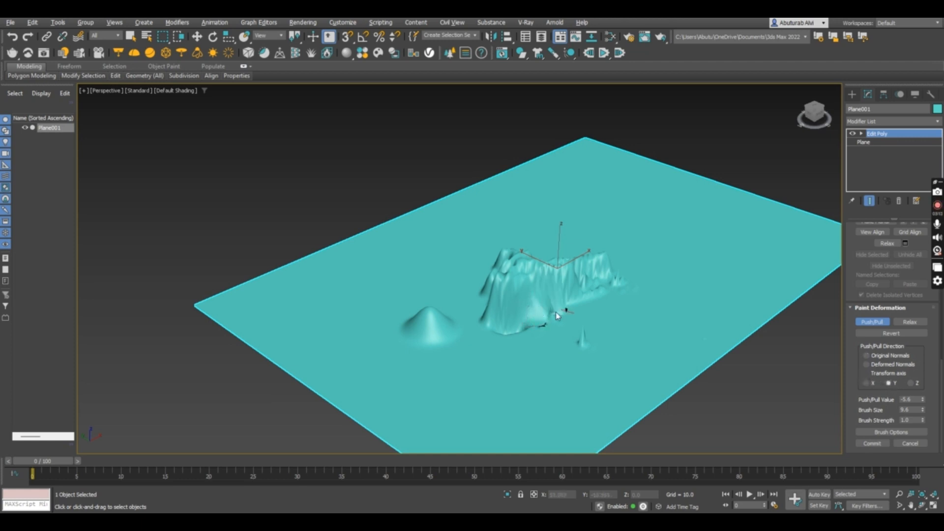
{"action": "mouse_move", "coordinate": [547, 348]}
{"action": "left_mouse_down"}
{"action": "mouse_move", "coordinate": [561, 372]}
{"action": "mouse_move", "coordinate": [581, 344]}
{"action": "mouse_move", "coordinate": [595, 348]}
{"action": "mouse_move", "coordinate": [586, 334]}
{"action": "left_mouse_up"}
{"action": "scroll", "coordinate": [580, 354], "scroll_direction": "up", "scroll_amount": 5}
{"action": "scroll", "coordinate": [568, 374], "scroll_direction": "down", "scroll_amount": 3}
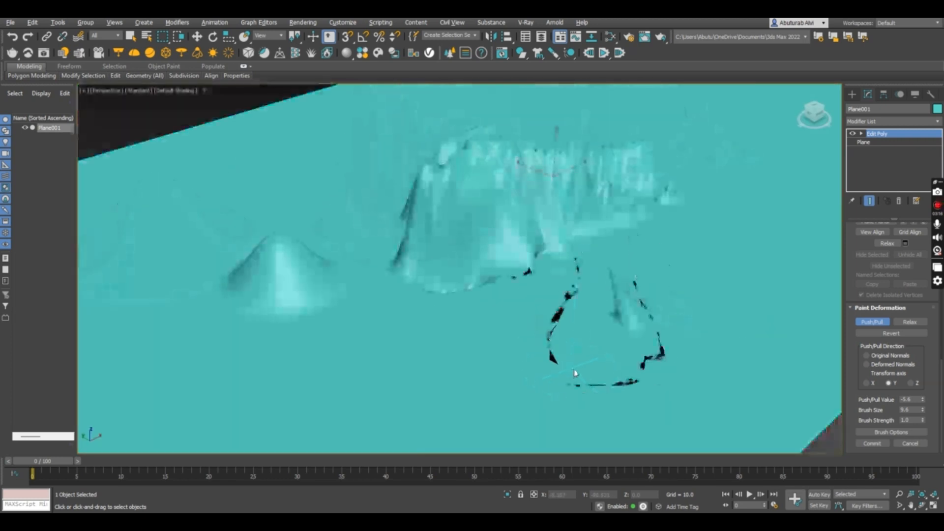
{"action": "scroll", "coordinate": [574, 375], "scroll_direction": "up", "scroll_amount": 2}
{"action": "mouse_move", "coordinate": [595, 366]}
{"action": "middle_mouse_down", "text": "alt"}
{"action": "mouse_move", "coordinate": [603, 353]}
{"action": "mouse_move", "coordinate": [587, 344]}
{"action": "mouse_move", "coordinate": [578, 361]}
{"action": "mouse_move", "coordinate": [622, 384]}
{"action": "middle_mouse_up", "text": "alt"}
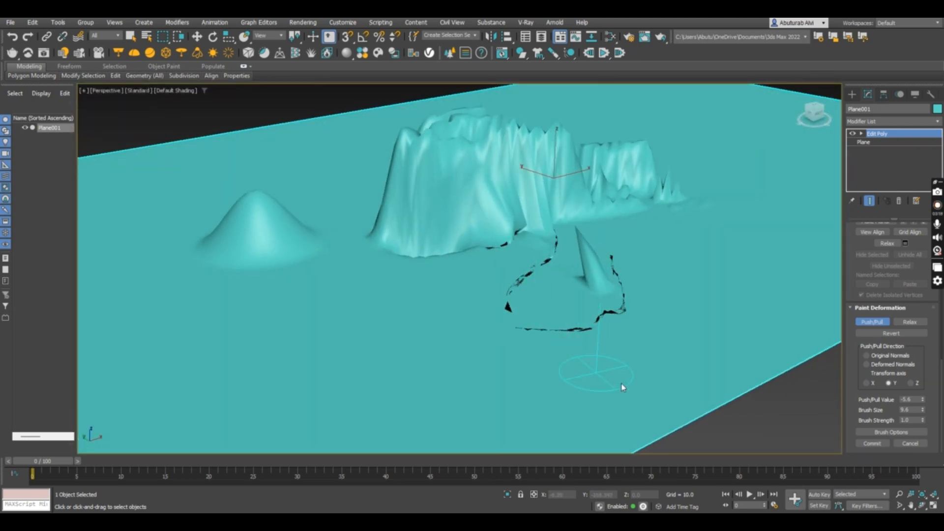
Set the Push/Pull direction to the Z axis and sink a pit into the ground beside the small spike.
{"action": "left_click", "coordinate": [911, 383]}
{"action": "mouse_move", "coordinate": [649, 341]}
{"action": "left_mouse_down"}
{"action": "mouse_move", "coordinate": [628, 331]}
{"action": "mouse_move", "coordinate": [679, 311]}
{"action": "mouse_move", "coordinate": [639, 349]}
{"action": "mouse_move", "coordinate": [590, 327]}
{"action": "mouse_move", "coordinate": [627, 326]}
{"action": "mouse_move", "coordinate": [608, 332]}
{"action": "mouse_move", "coordinate": [604, 346]}
{"action": "mouse_move", "coordinate": [622, 324]}
{"action": "mouse_move", "coordinate": [634, 339]}
{"action": "left_mouse_up"}
{"action": "scroll", "coordinate": [633, 340], "scroll_direction": "up", "scroll_amount": 5}
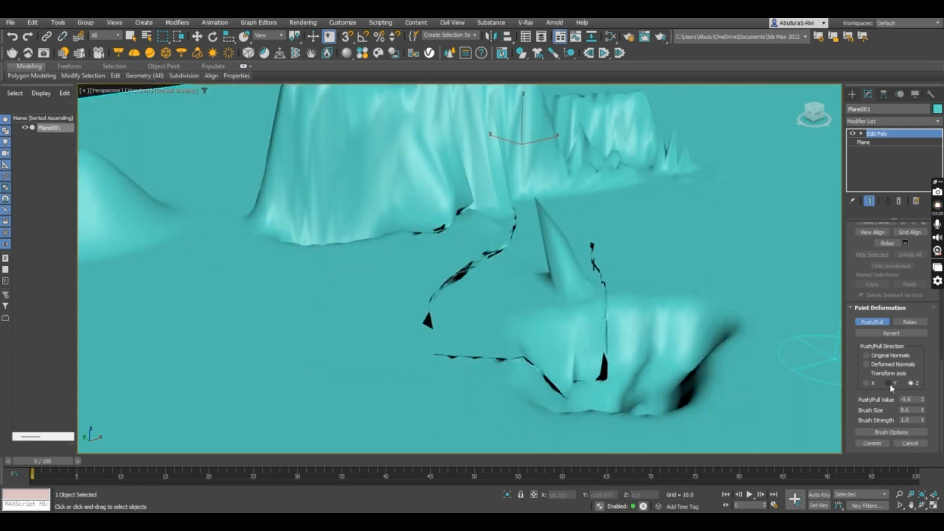
Switch the Push/Pull direction back to the Y axis and deform the pit's edge and the ridge's flanks.
{"action": "mouse_move", "coordinate": [627, 357]}
{"action": "left_mouse_down"}
{"action": "mouse_move", "coordinate": [598, 358]}
{"action": "mouse_move", "coordinate": [608, 352]}
{"action": "left_mouse_up"}
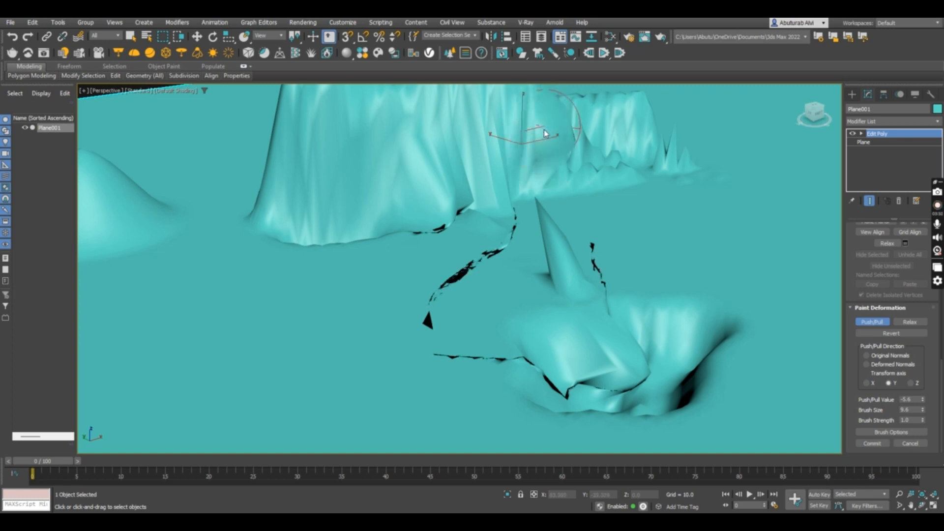
{"action": "scroll", "coordinate": [549, 133], "scroll_direction": "up", "scroll_amount": 4}
{"action": "middle_click_drag", "start_coordinate": [548, 130], "coordinate": [353, 187], "text": "alt"}
{"action": "scroll", "coordinate": [451, 228], "scroll_direction": "down", "scroll_amount": 6}
{"action": "scroll", "coordinate": [446, 207], "scroll_direction": "up", "scroll_amount": 4}
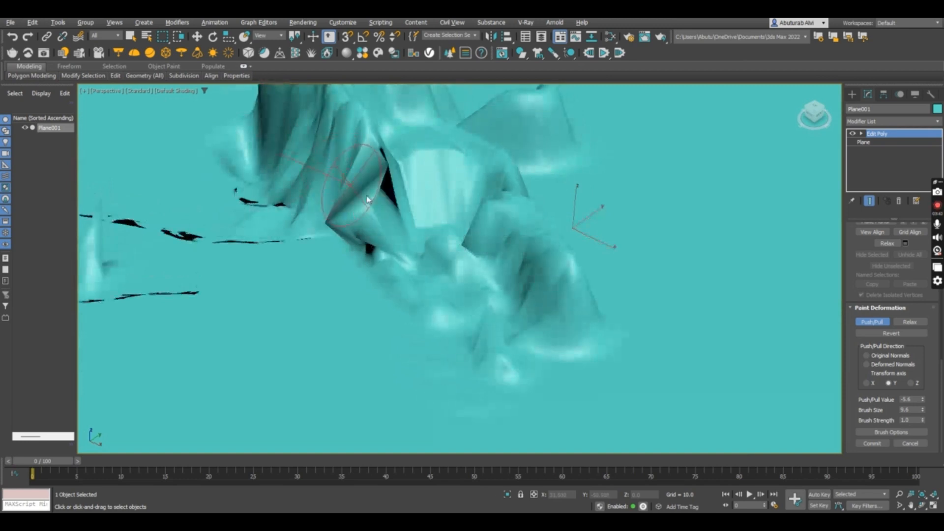
{"action": "mouse_move", "coordinate": [354, 199]}
{"action": "left_mouse_down"}
{"action": "mouse_move", "coordinate": [345, 166]}
{"action": "mouse_move", "coordinate": [393, 242]}
{"action": "left_mouse_up"}
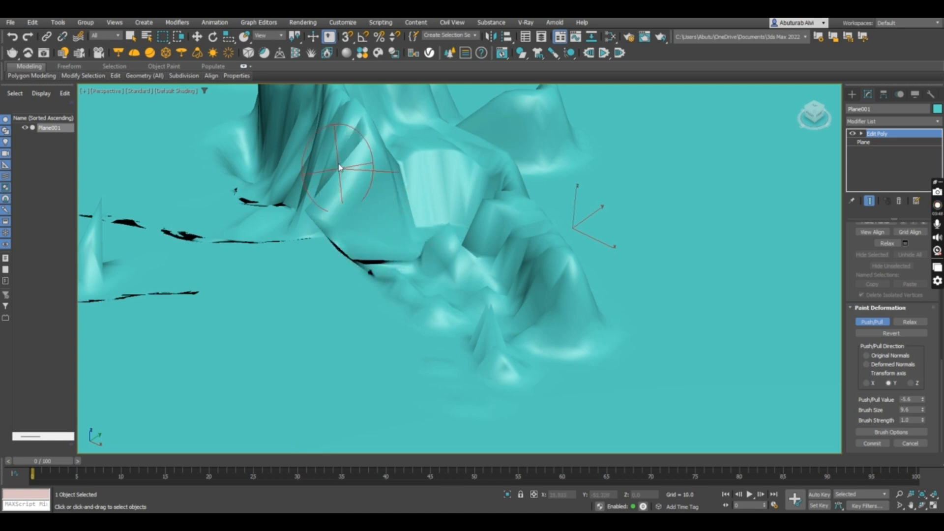
Set the Push/Pull direction to Deformed Normals and review the whole sculpted terrain from several distances.
{"action": "scroll", "coordinate": [426, 279], "scroll_direction": "down", "scroll_amount": 10}
{"action": "middle_click_drag", "start_coordinate": [427, 280], "coordinate": [394, 252], "text": "alt"}
{"action": "scroll", "coordinate": [463, 310], "scroll_direction": "up", "scroll_amount": 3}
{"action": "scroll", "coordinate": [462, 310], "scroll_direction": "up", "scroll_amount": 5}
{"action": "scroll", "coordinate": [394, 253], "scroll_direction": "down", "scroll_amount": 6}
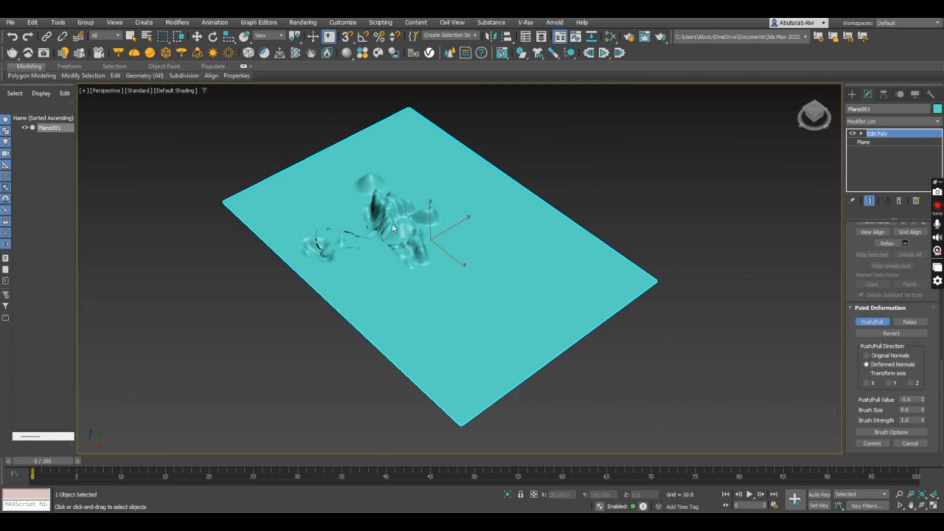
{"action": "scroll", "coordinate": [394, 227], "scroll_direction": "up", "scroll_amount": 5}
{"action": "scroll", "coordinate": [432, 310], "scroll_direction": "down", "scroll_amount": 6}
{"action": "scroll", "coordinate": [449, 325], "scroll_direction": "up", "scroll_amount": 3}
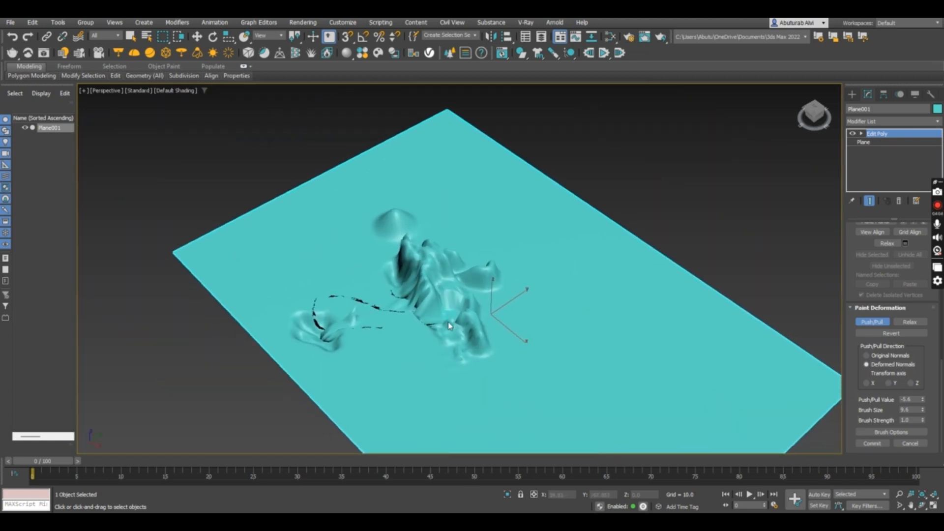
{"action": "scroll", "coordinate": [448, 326], "scroll_direction": "down", "scroll_amount": 2}
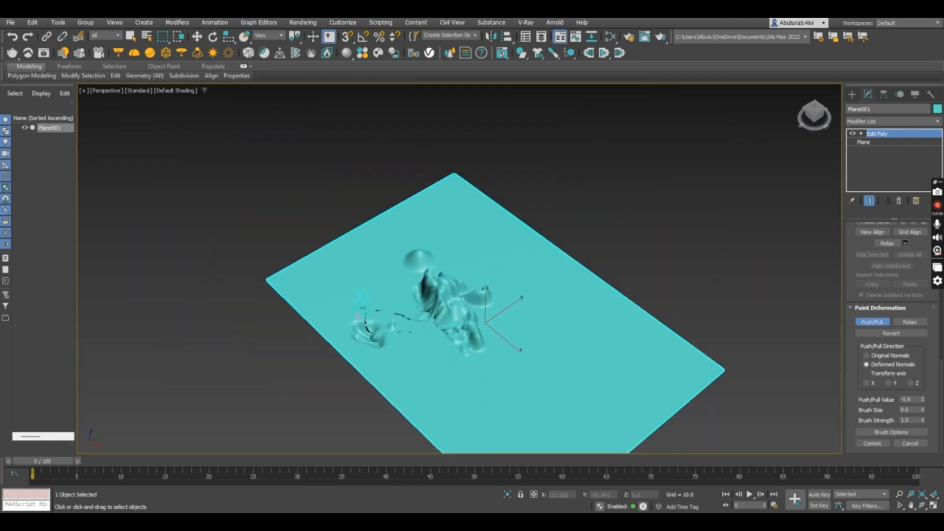